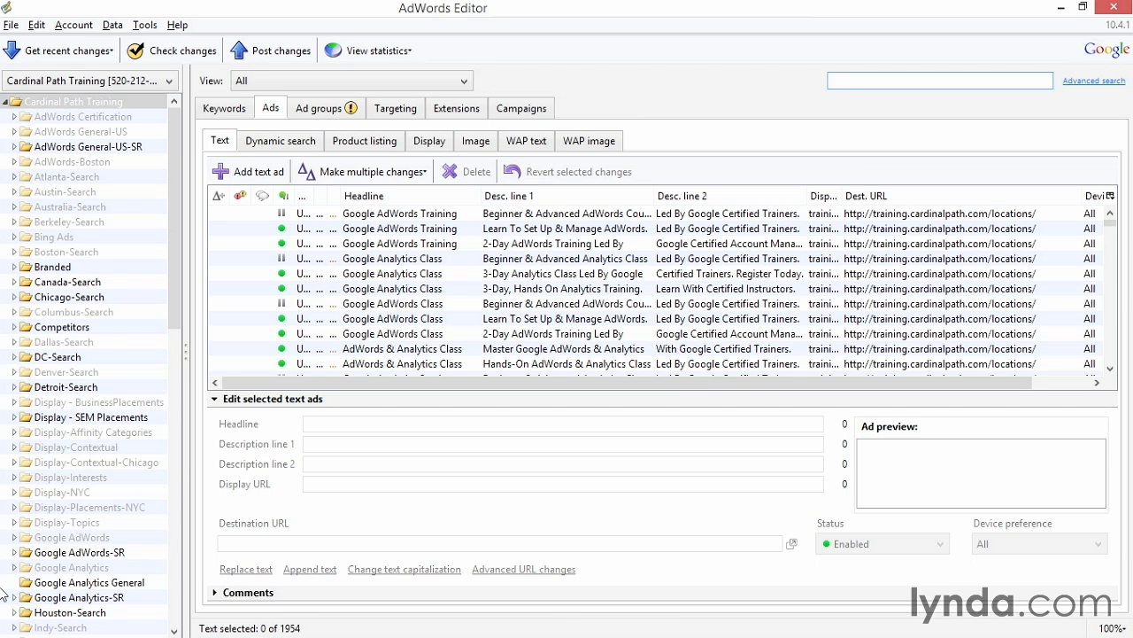
Filter the text ads for "22 years" and change the headline of all matching ads to "23 Years of Experience!".
text(22 years)
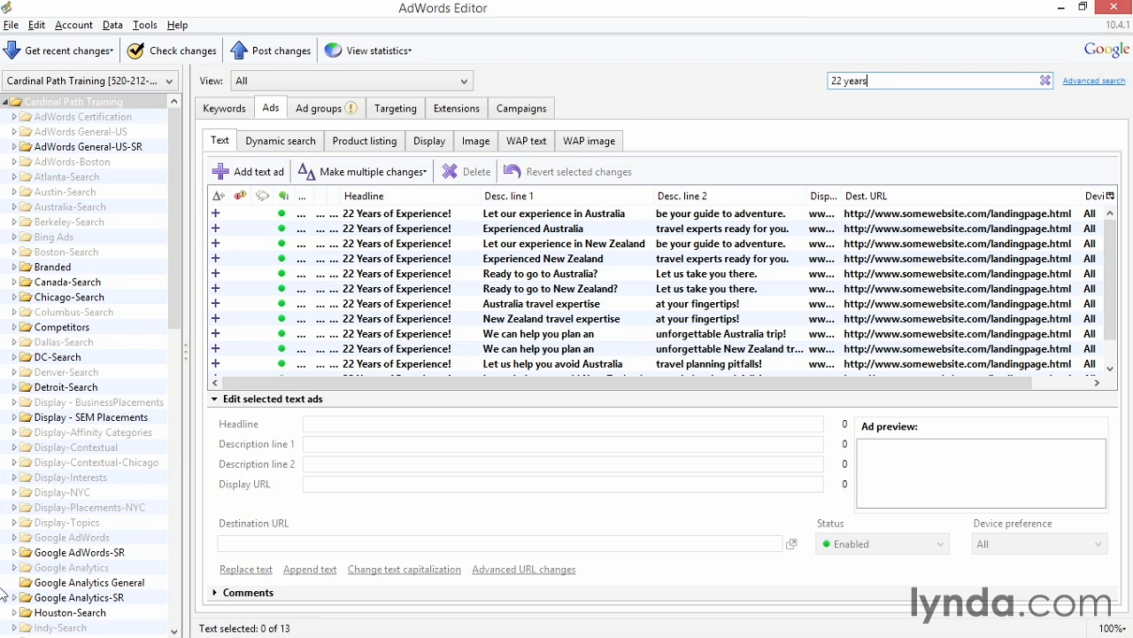
click(407, 216)
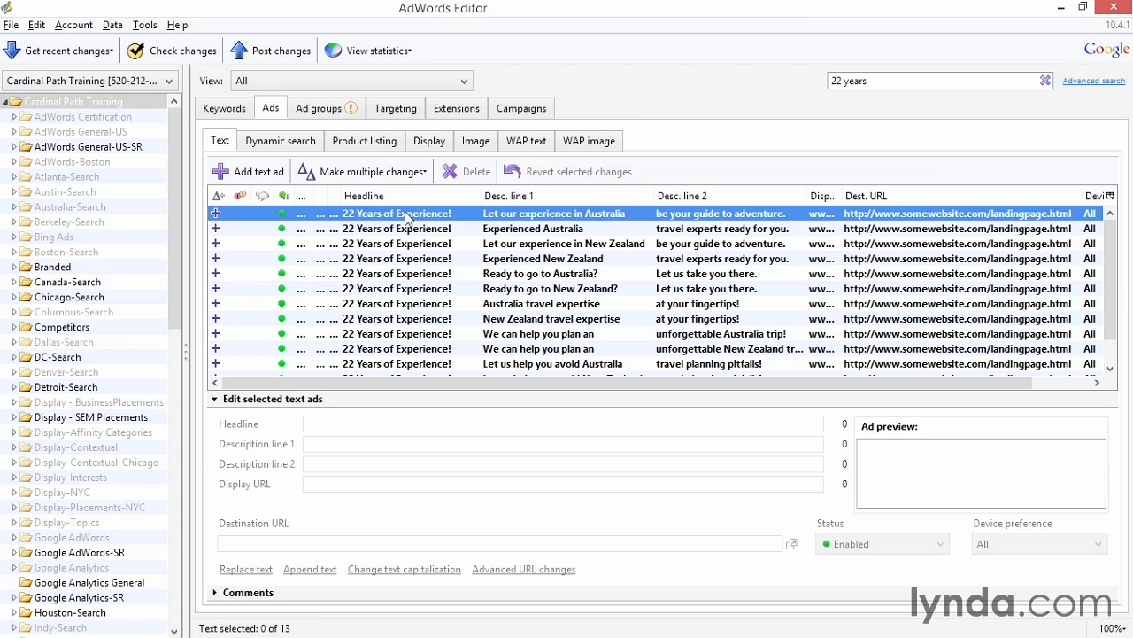
key(ctrl+a)
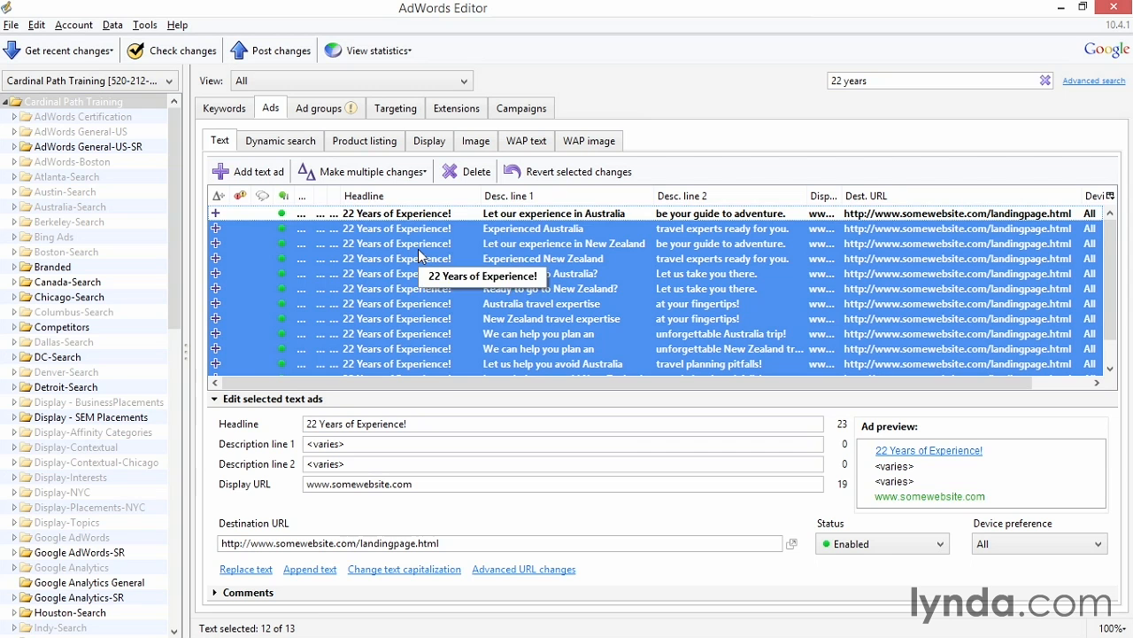
right_click(420, 251)
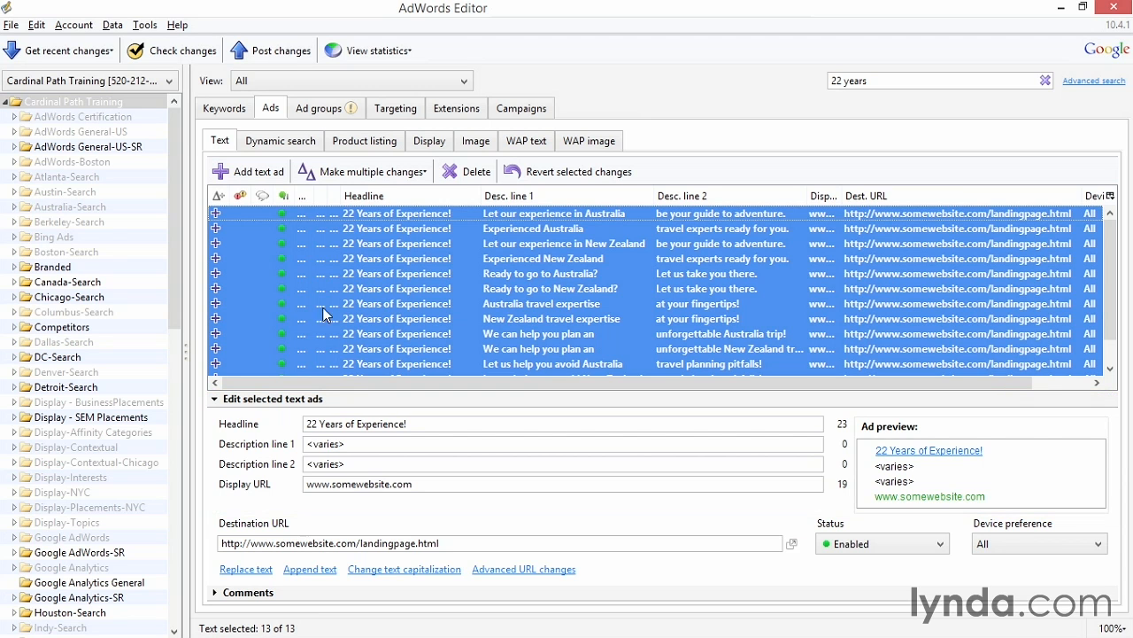
click(320, 422)
key(BackSpace)
text(3)
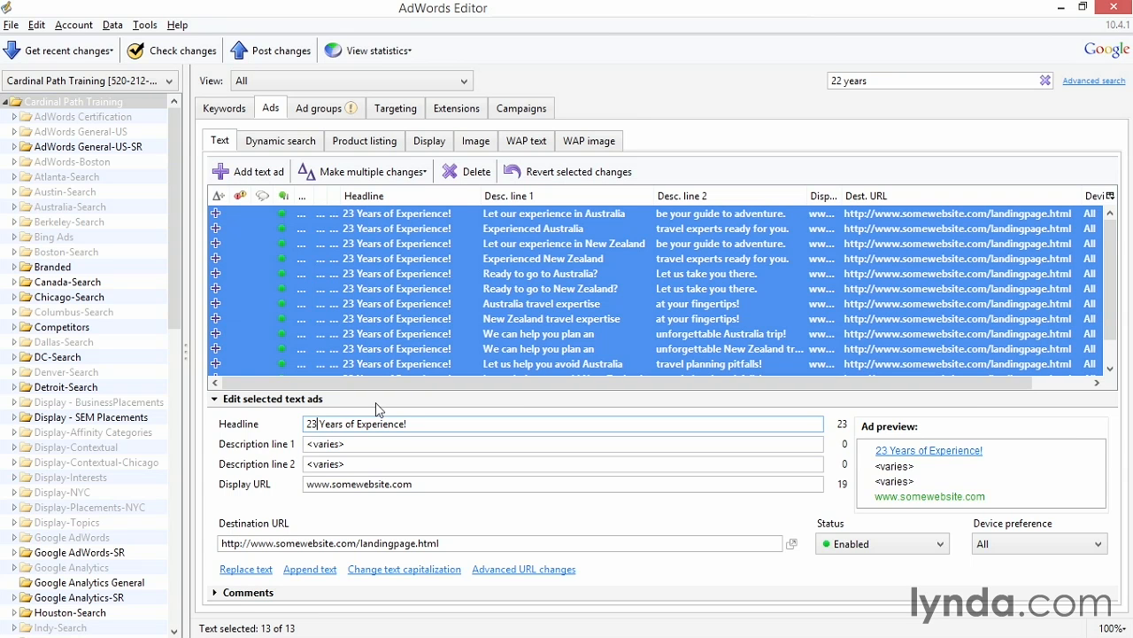
Append "?CID=AdWords123" to the destination URL of all the selected text ads.
click(541, 543)
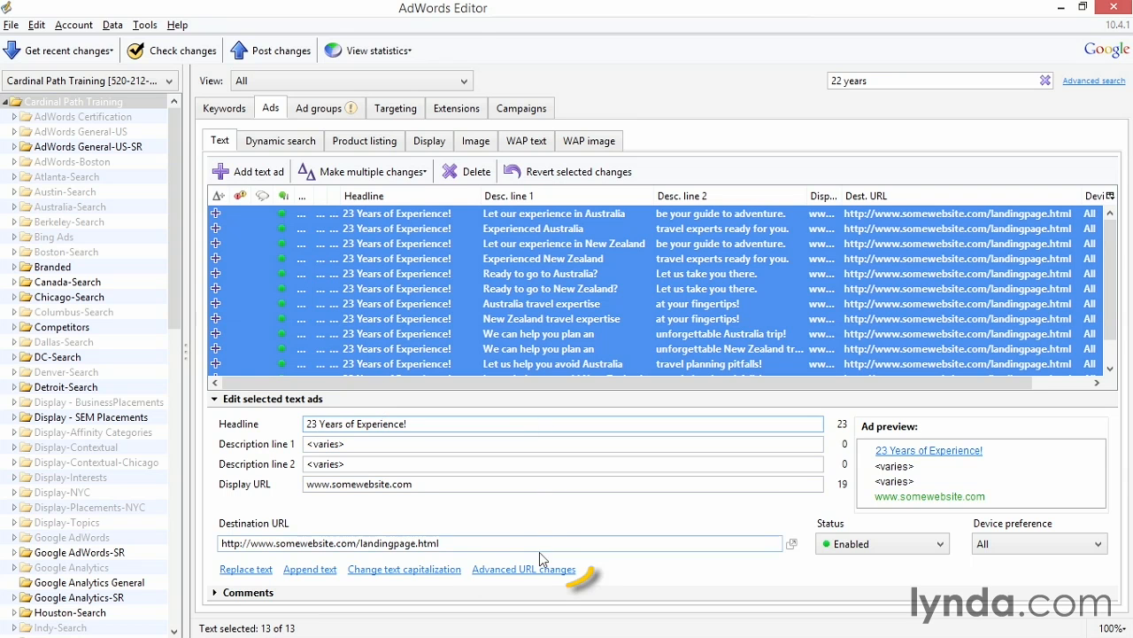
click(531, 568)
click(21, 115)
text(?CID=)
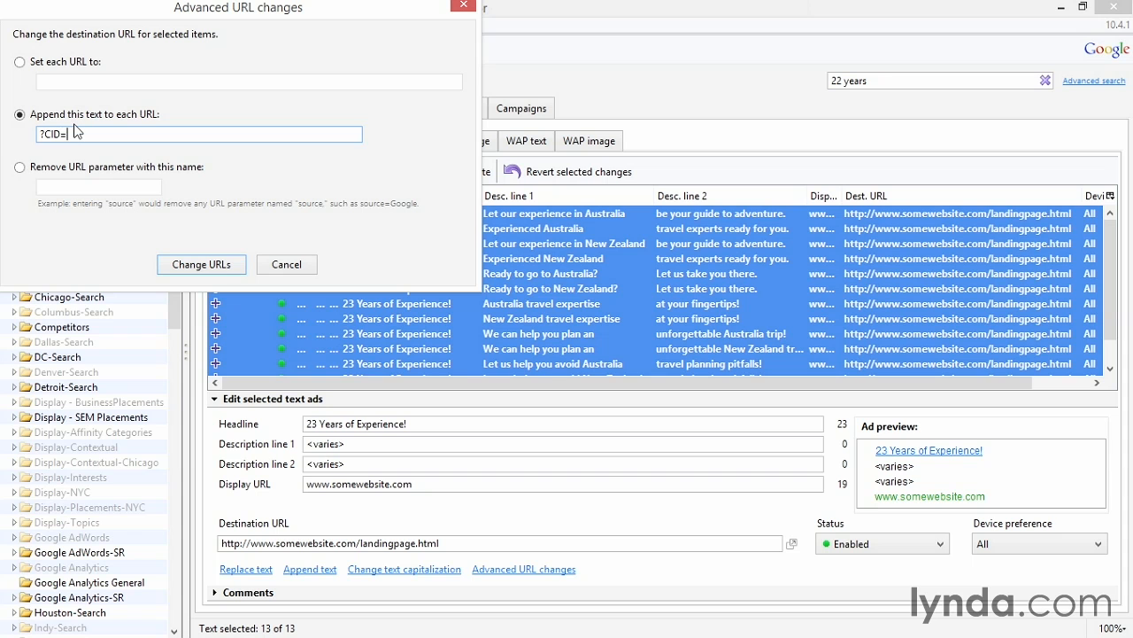
text(AdWords123)
click(219, 271)
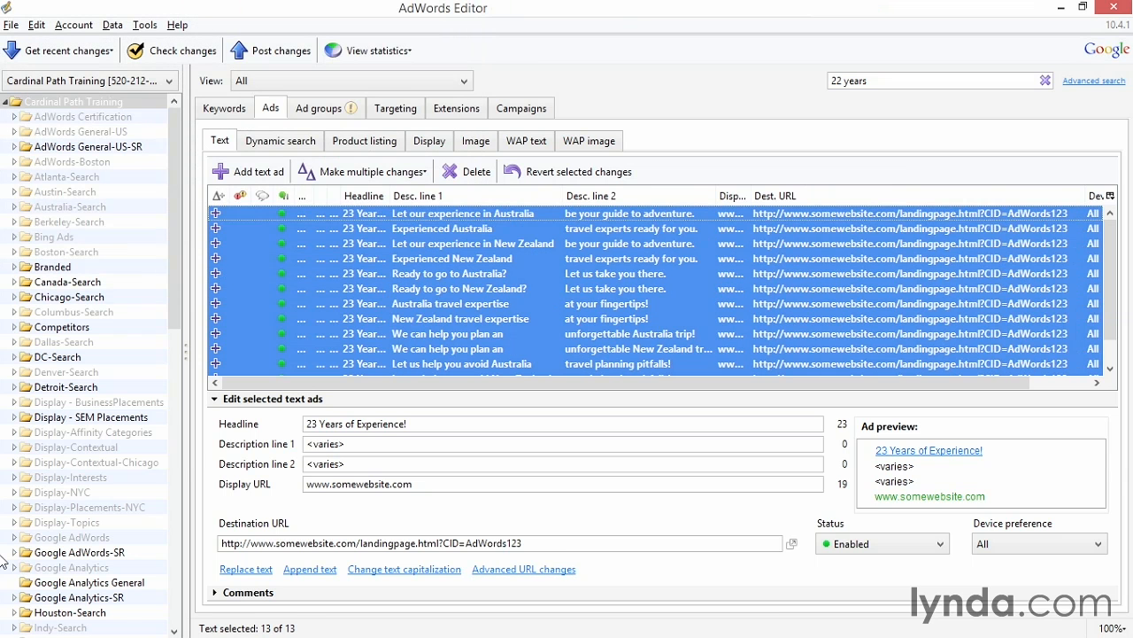
Select the New Zealand ads and change the CID value in their destination URL to "AdWordsNewZealand".
click(505, 228)
click(505, 243)
ctrl+click(505, 258)
ctrl+click(505, 289)
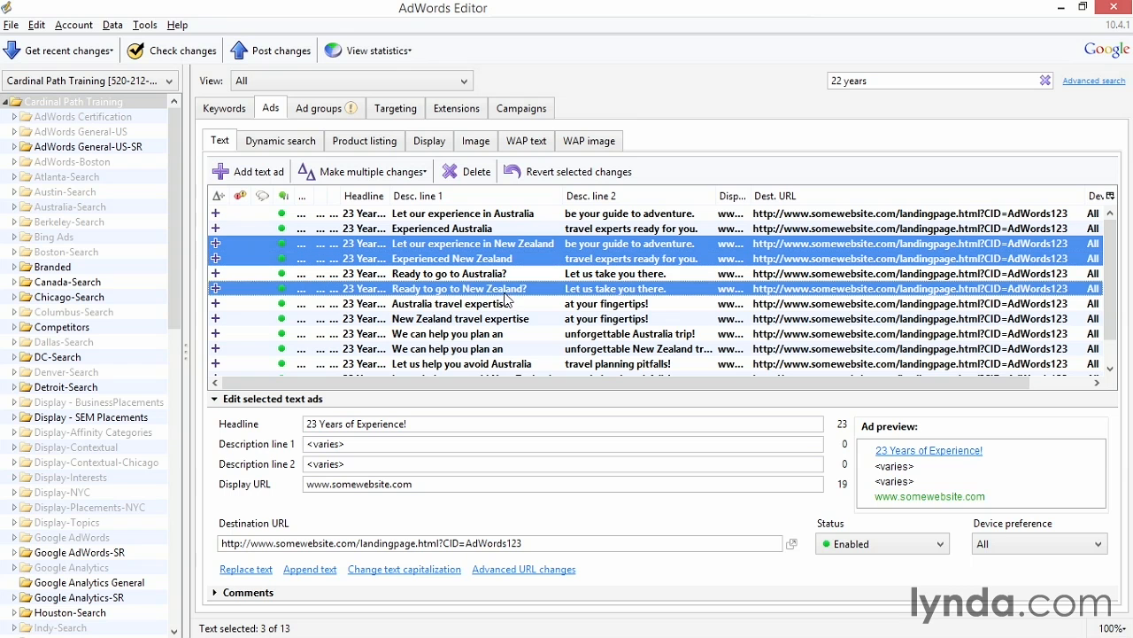
ctrl+click(489, 319)
ctrl+click(518, 348)
click(513, 542)
key(BackSpace)
key(BackSpace)
key(BackSpace)
text(NewZealand)
Select the Australia ads and change the CID value in their destination URL to "AdWordsAUS".
drag(522, 216, 502, 230)
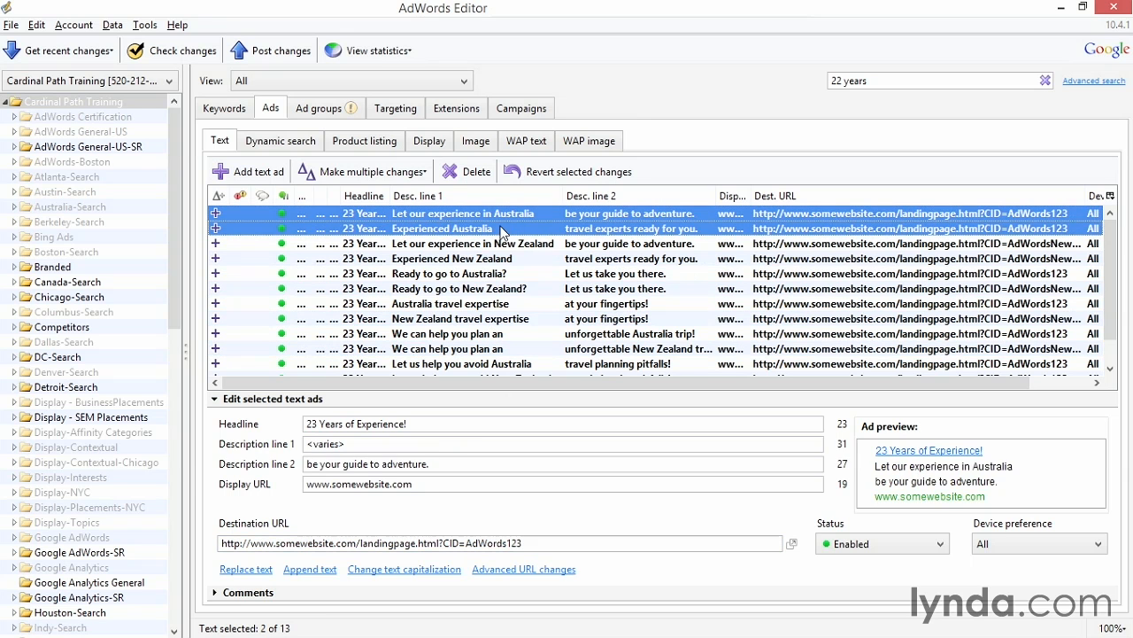
ctrl+click(510, 274)
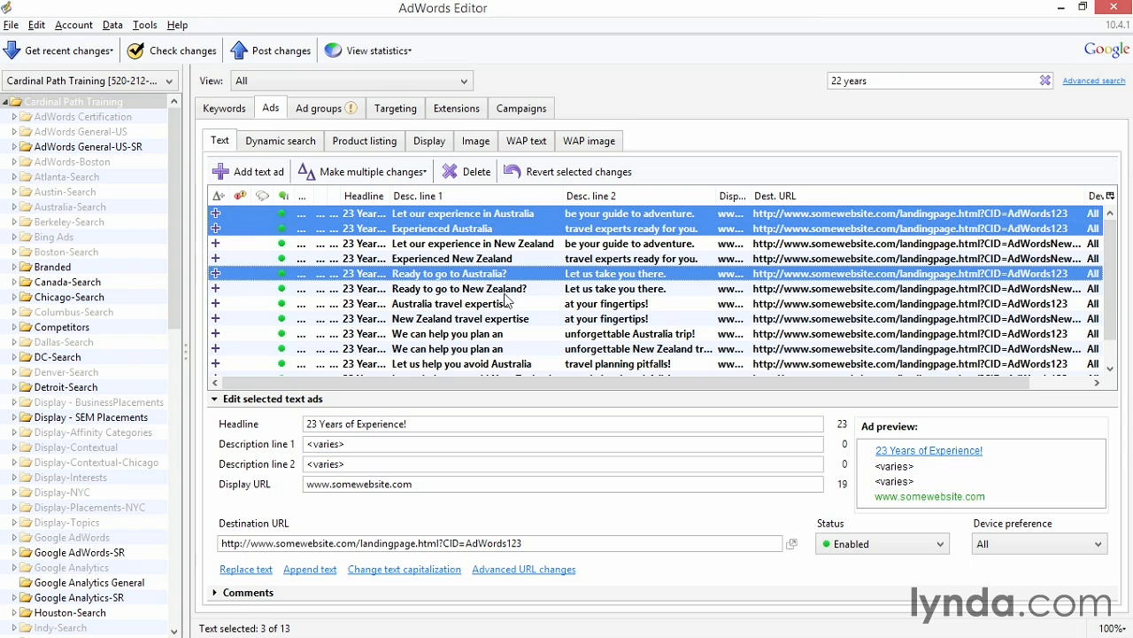
ctrl+click(505, 304)
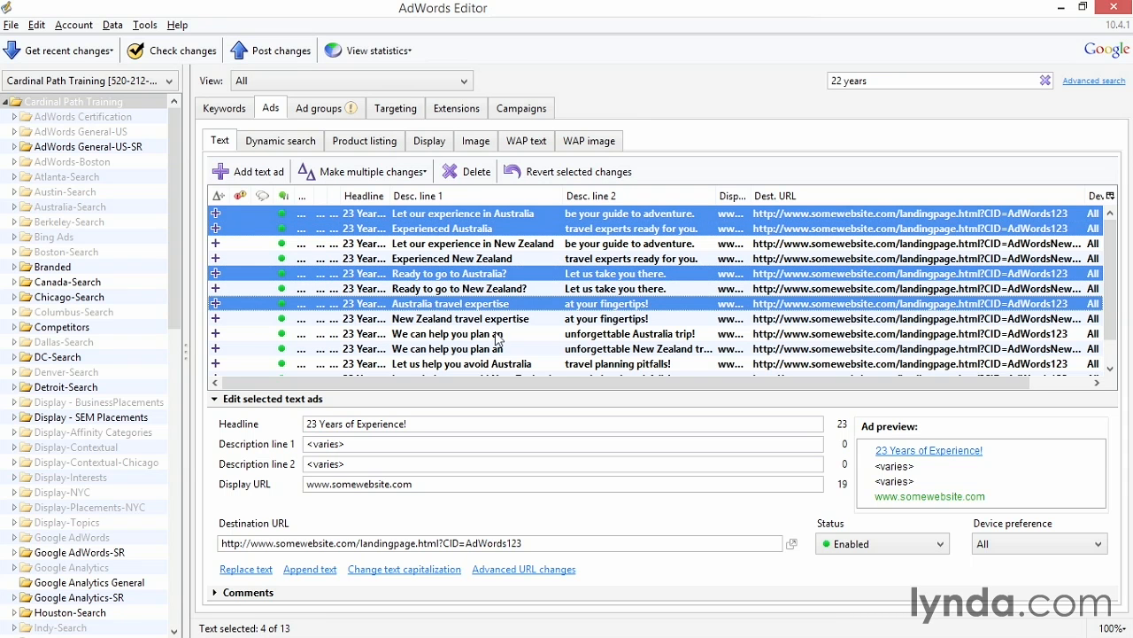
ctrl+click(498, 334)
ctrl+click(495, 363)
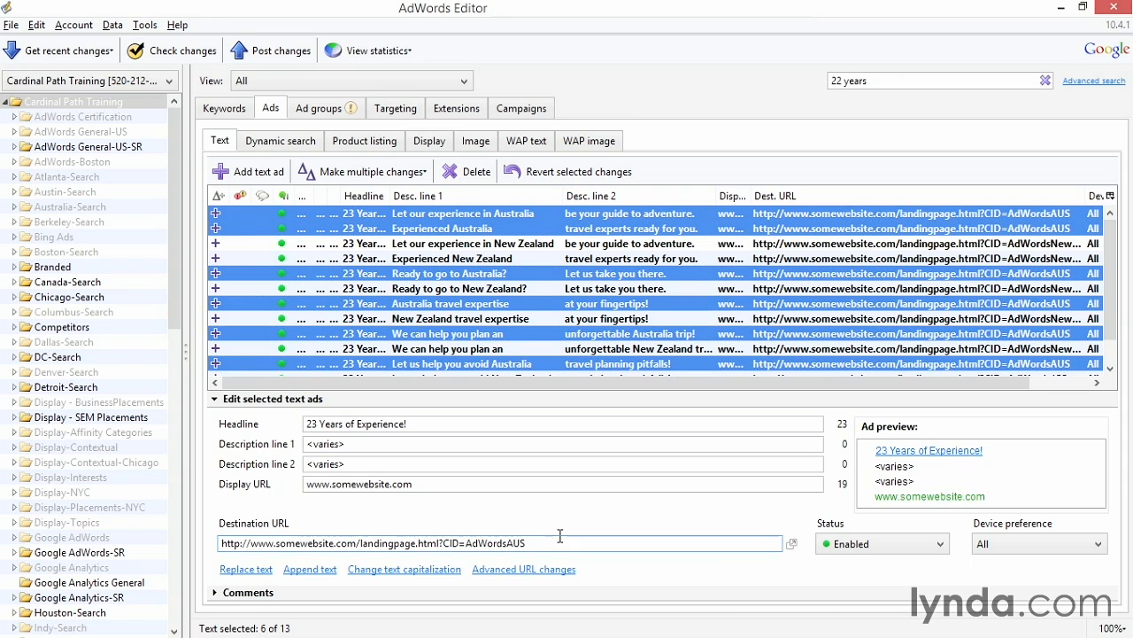
triple_click(562, 536)
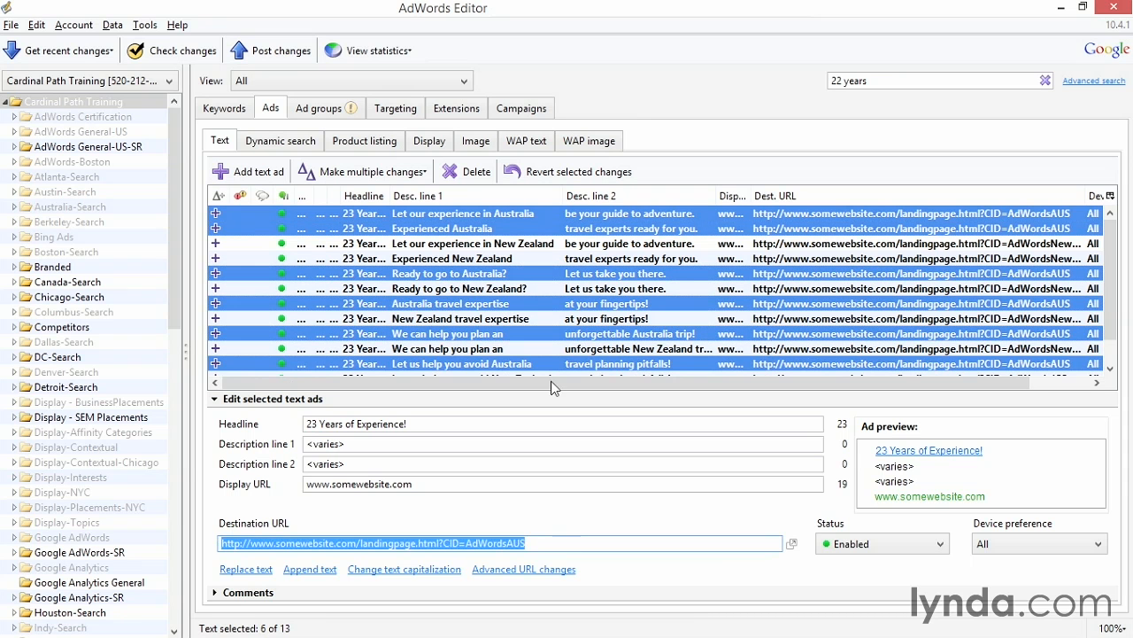
Remove the URL parameter "CID" from the destination URLs of all the filtered text ads.
key(ctrl+a)
click(511, 571)
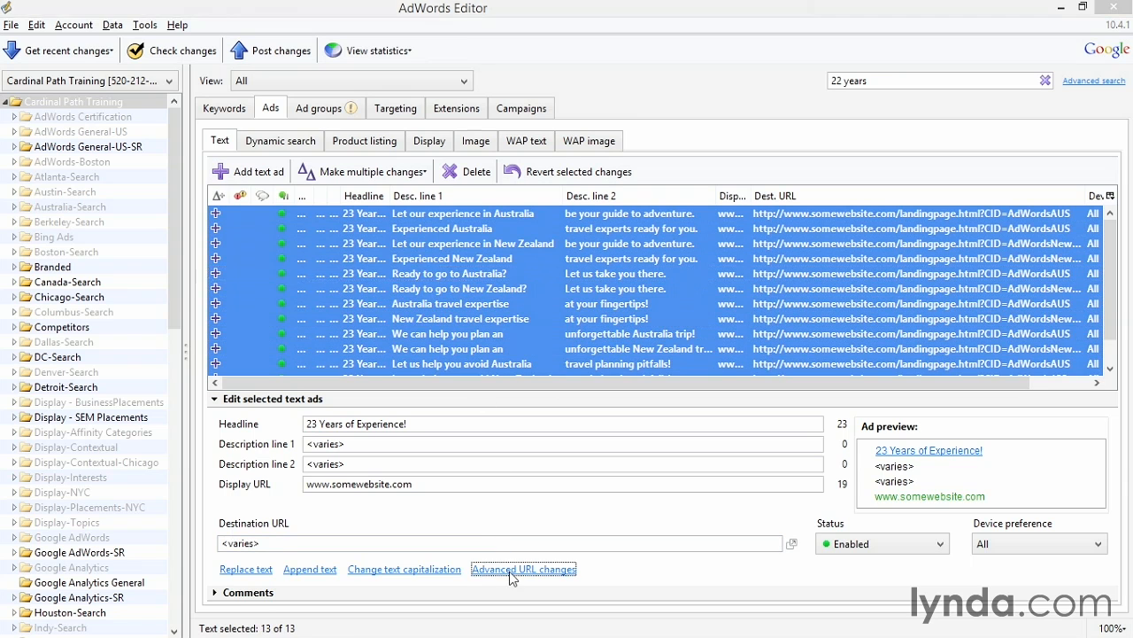
click(19, 166)
text(CID)
click(180, 264)
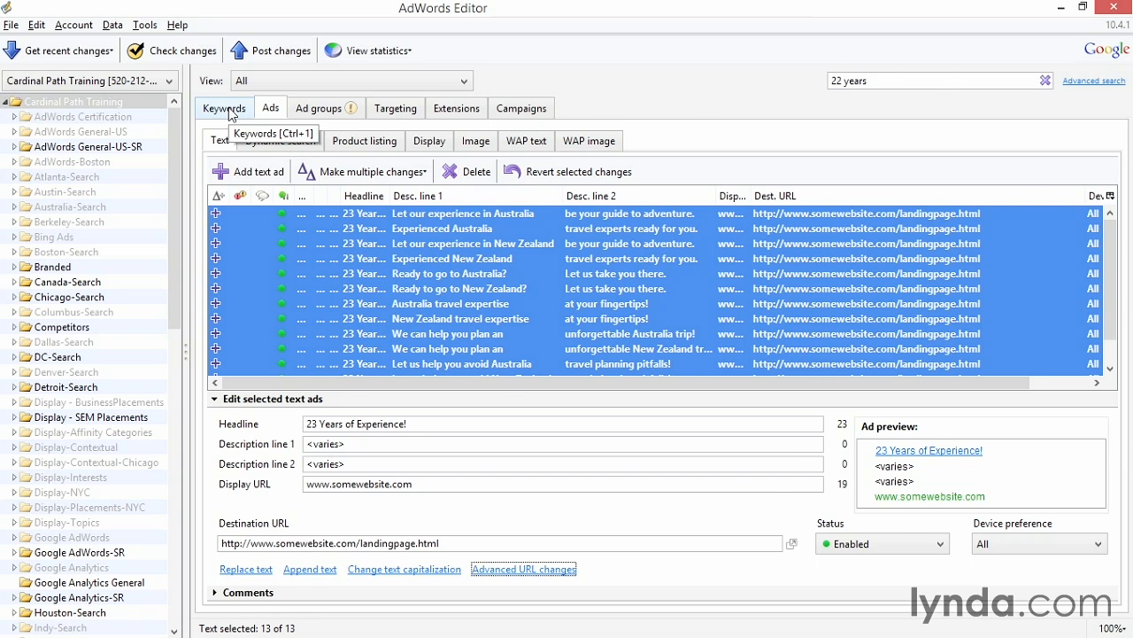
Duplicate the first nine keywords, from "australia vacation" to "australian wine tours", with "cheap " added before the existing keyword text, and check the copies.
click(225, 109)
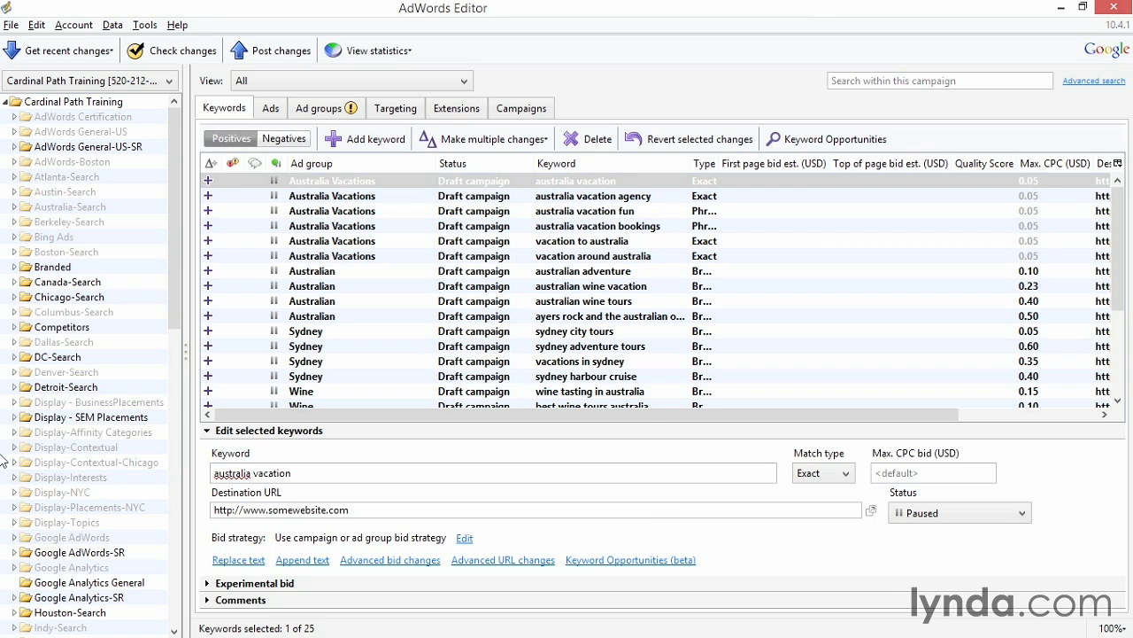
drag(580, 184, 576, 307)
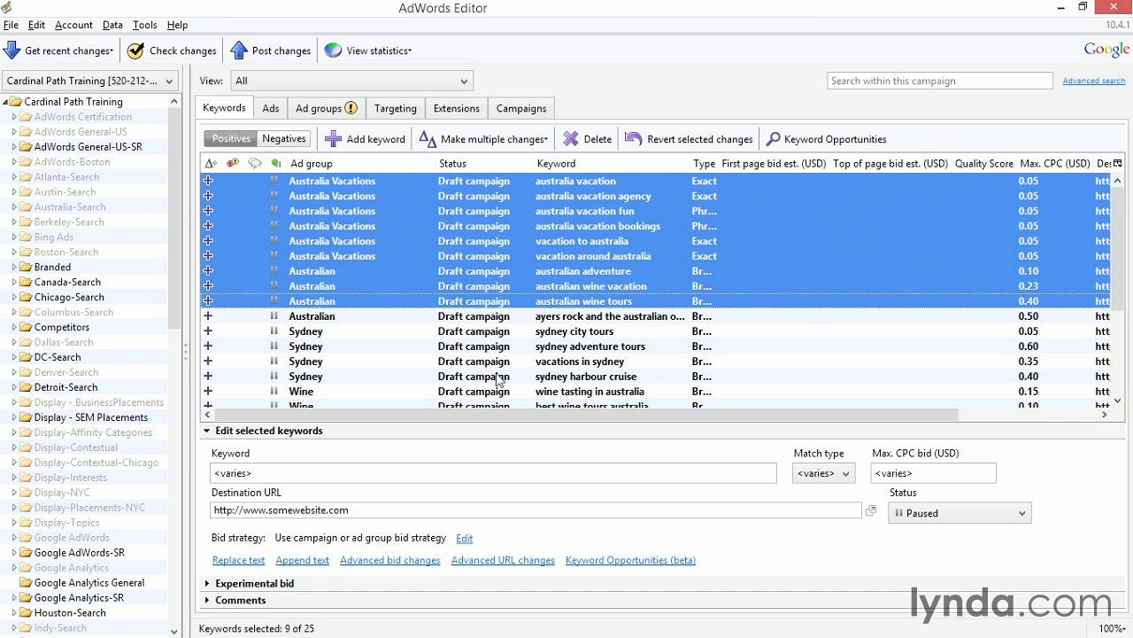
click(302, 559)
text(cheap)
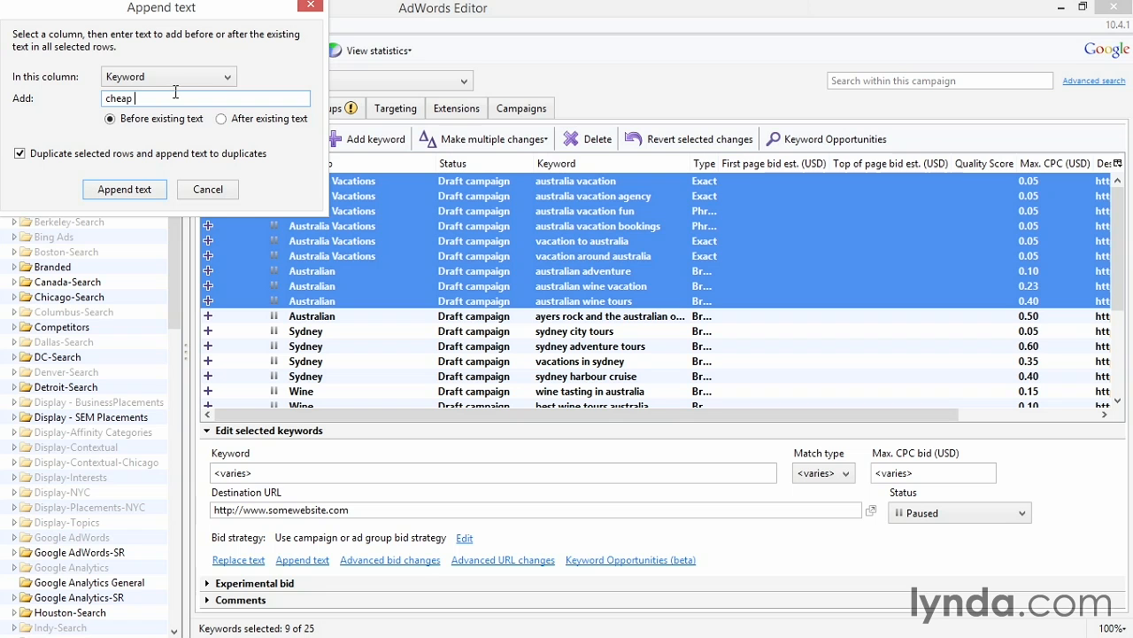
click(19, 155)
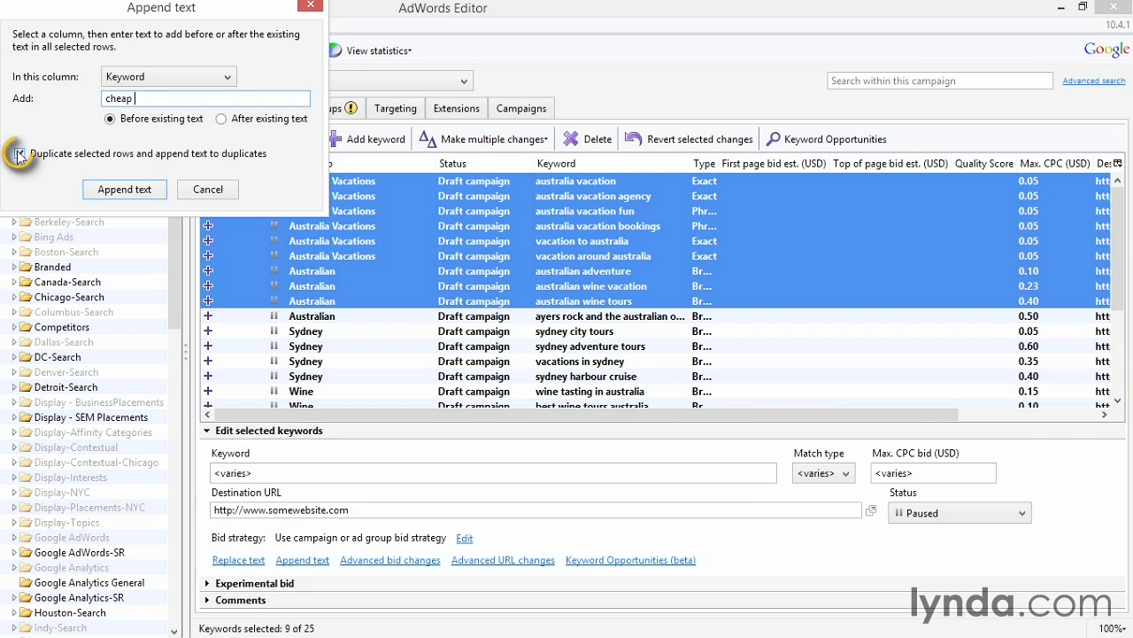
click(114, 191)
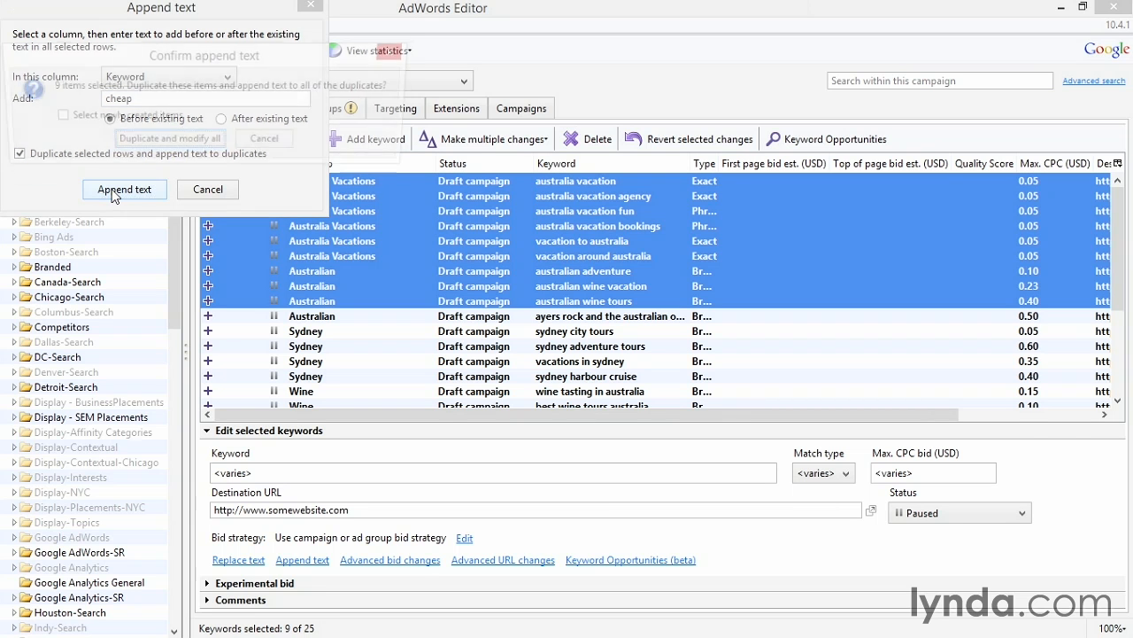
click(148, 144)
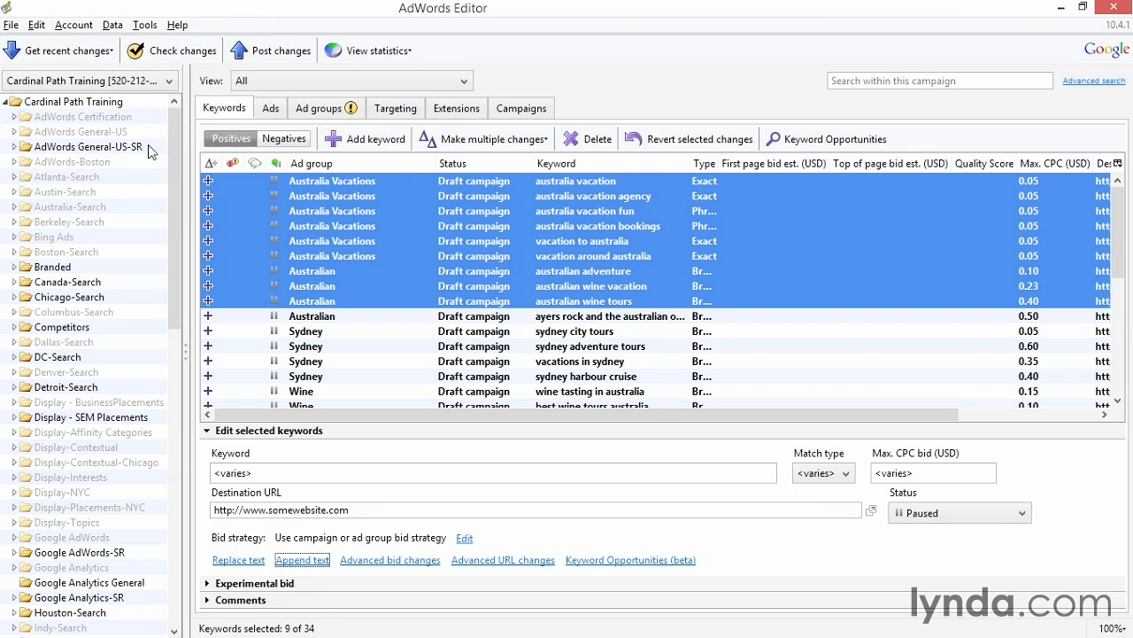
scroll(485, 279, down, 3)
scroll(484, 280, down, 4)
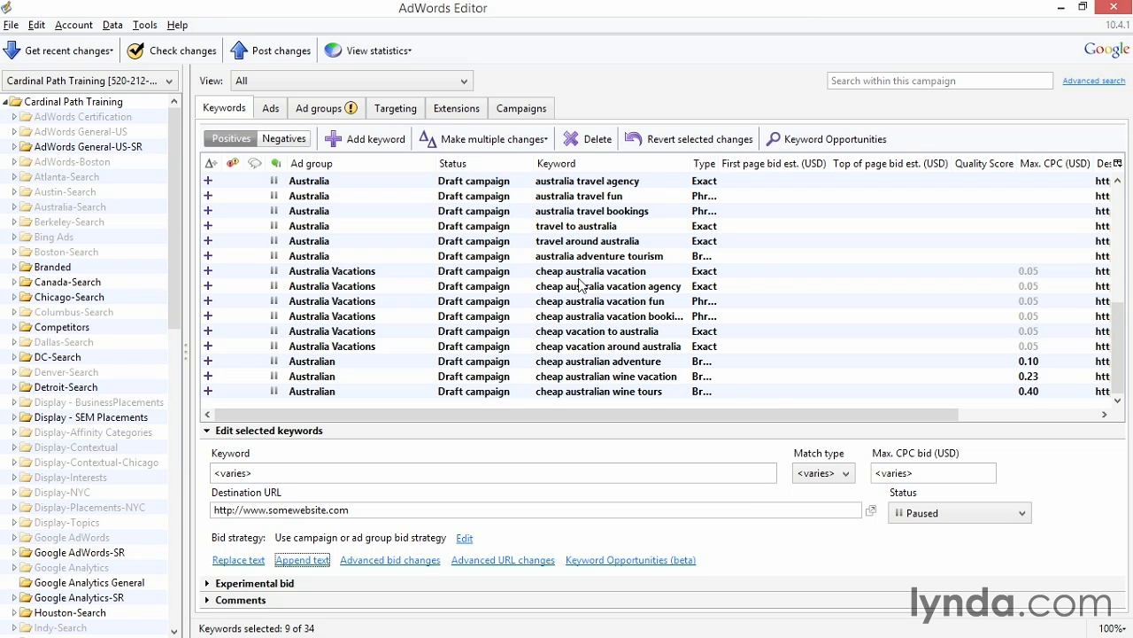
scroll(496, 273, up, 7)
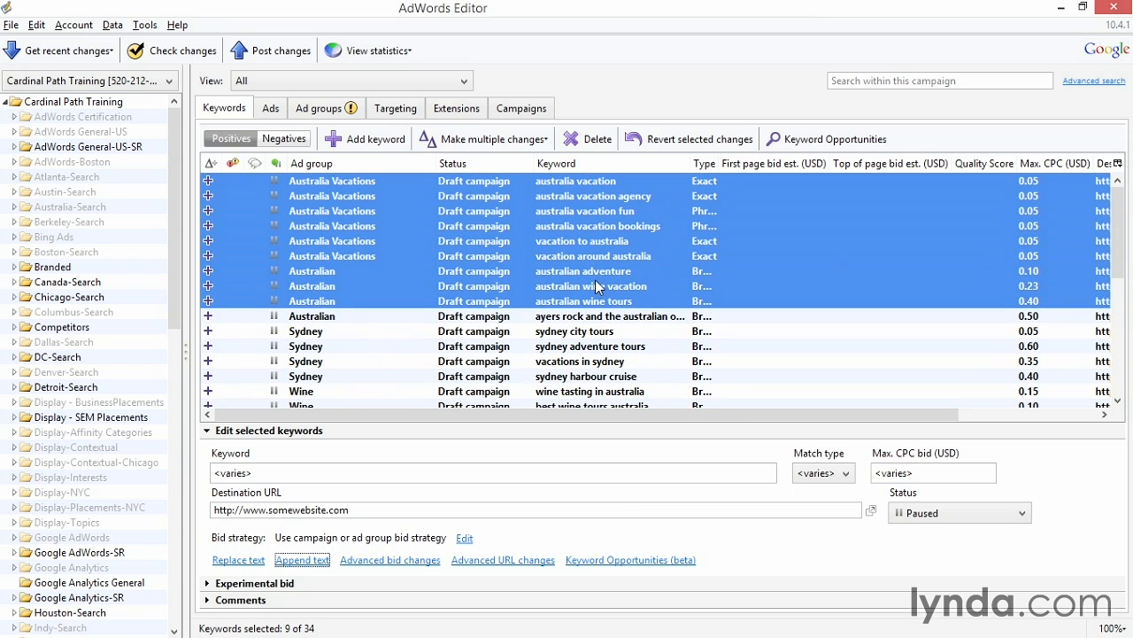
Set up an advanced bid change for all keywords that increases bids by 10 percent.
key(ctrl+a)
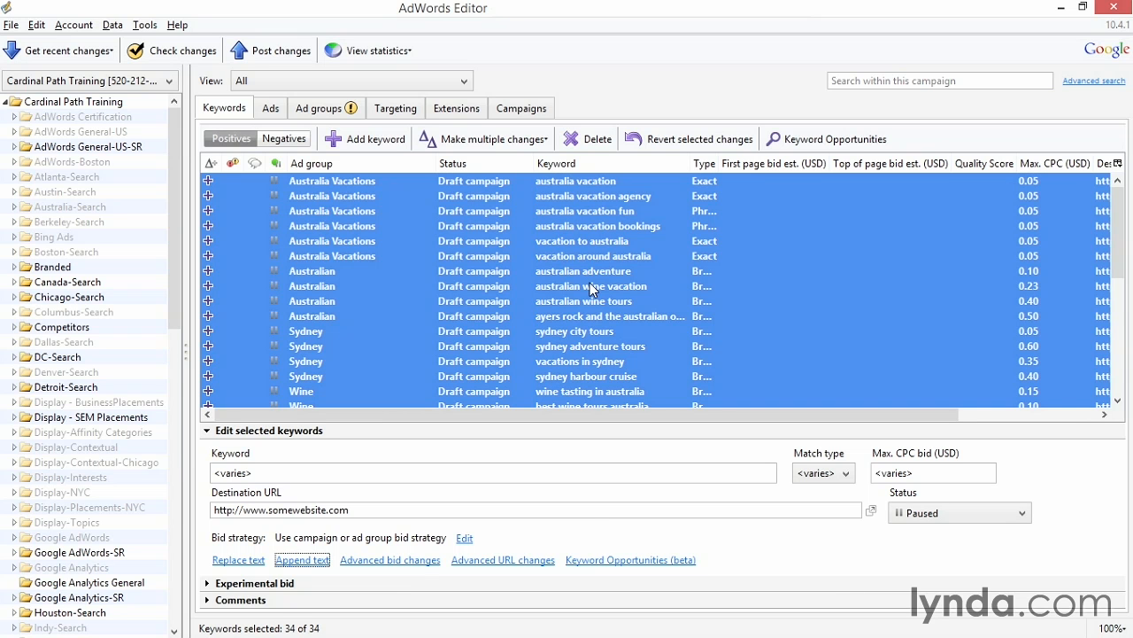
click(408, 561)
click(142, 53)
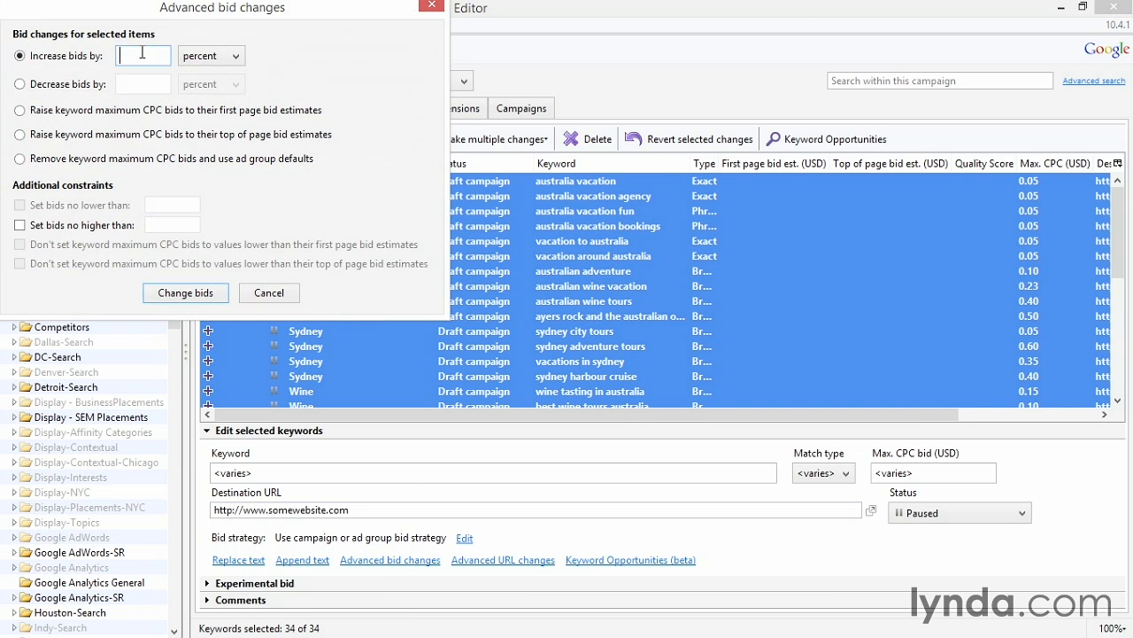
text(10)
click(212, 55)
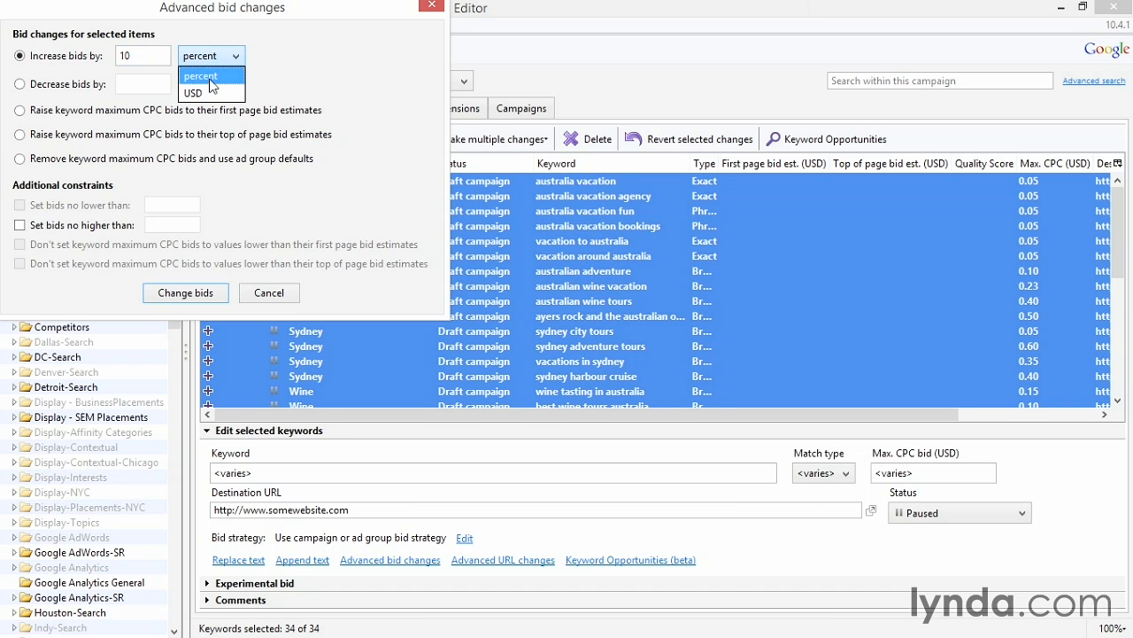
click(210, 80)
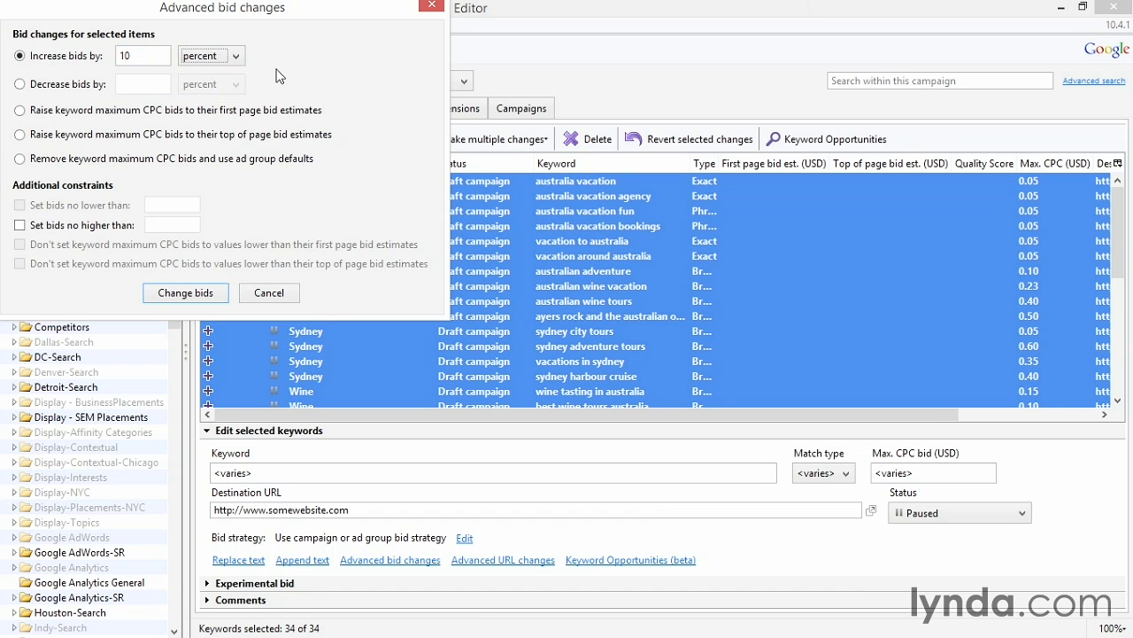
Try the alternative bid changes, from a 10 percent decrease through the page bid estimates to the ad group defaults.
click(24, 85)
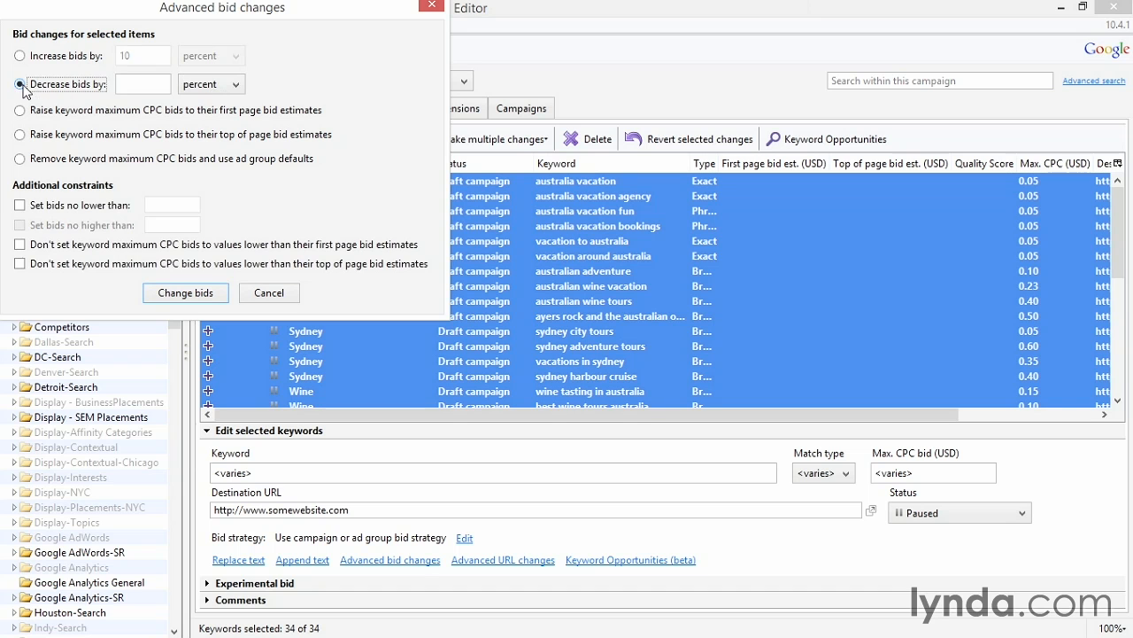
click(146, 83)
text(10)
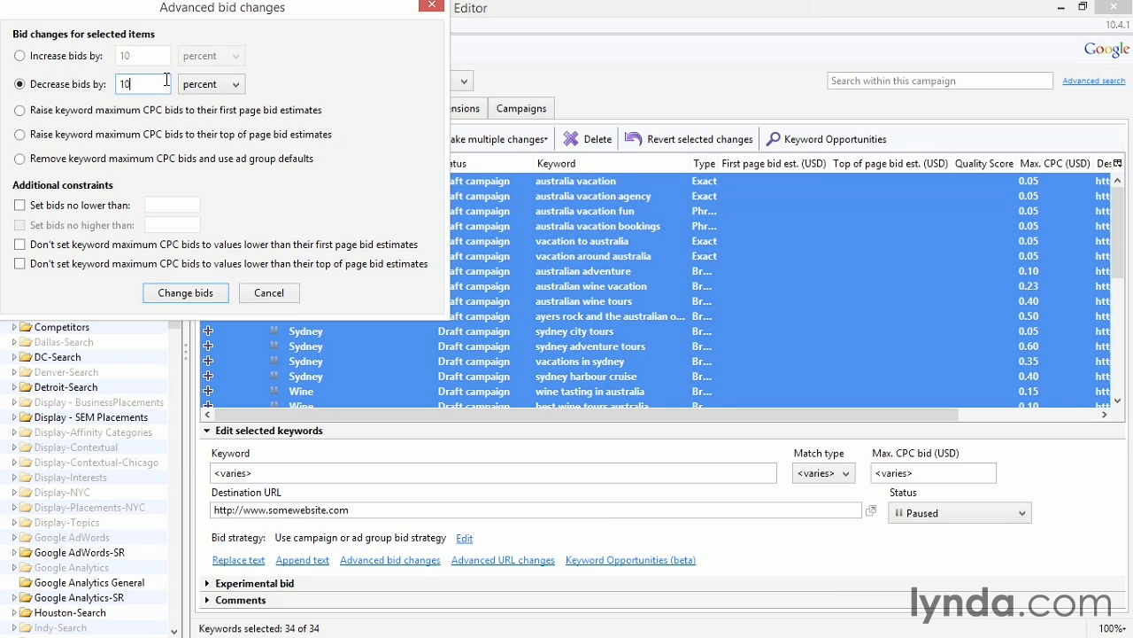
click(19, 111)
click(21, 137)
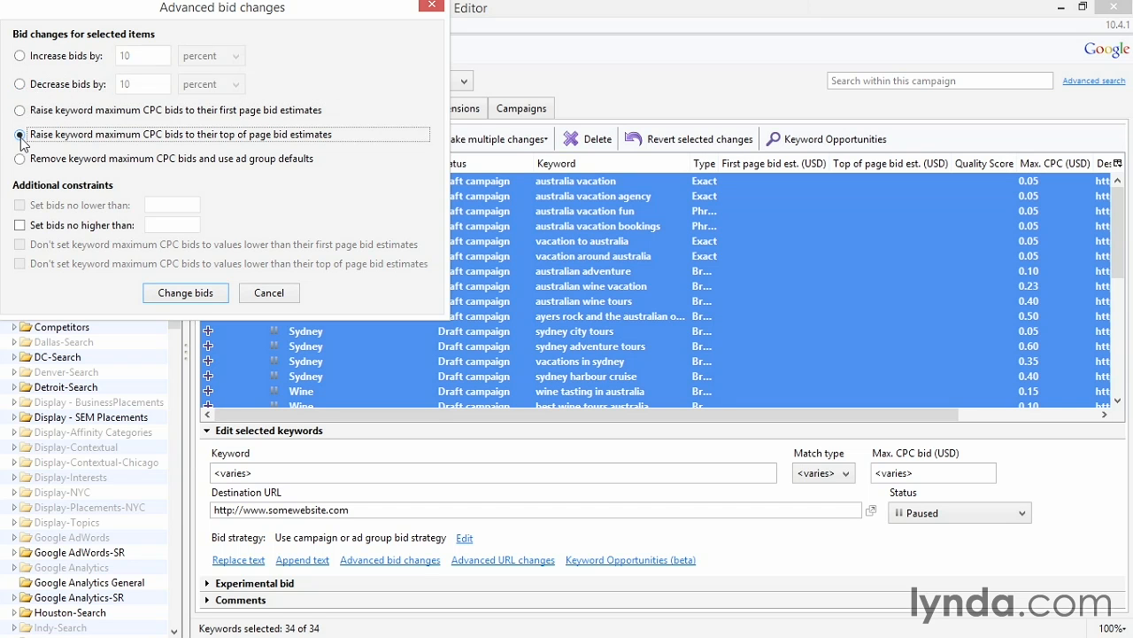
click(20, 159)
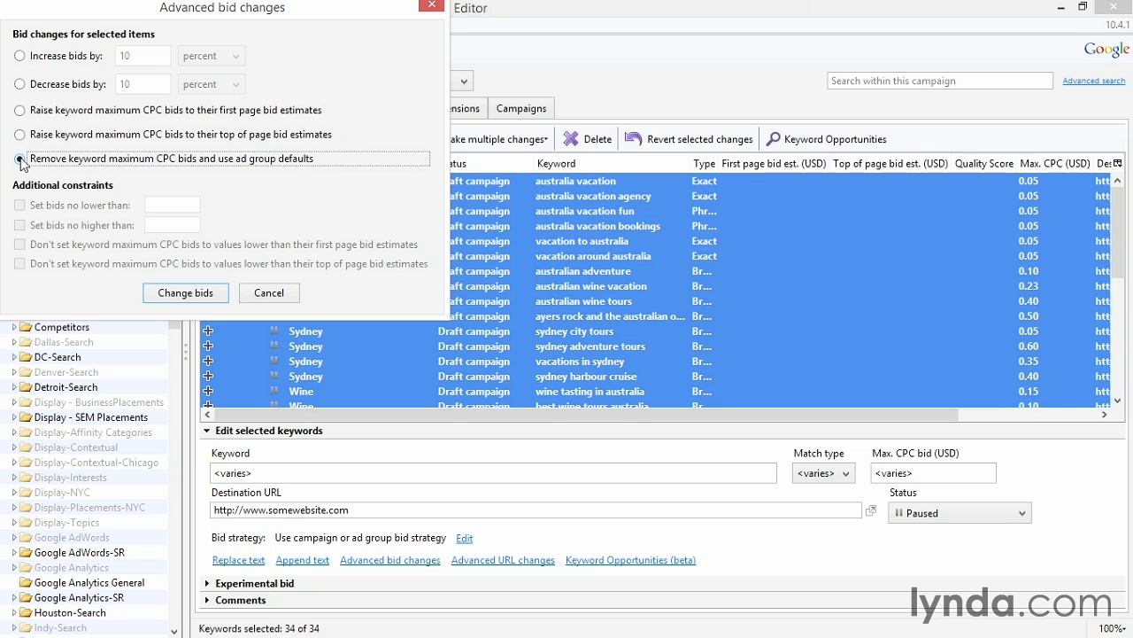
Choose the 10 percent bid increase again and limit the bids to no higher than 1.00.
click(22, 59)
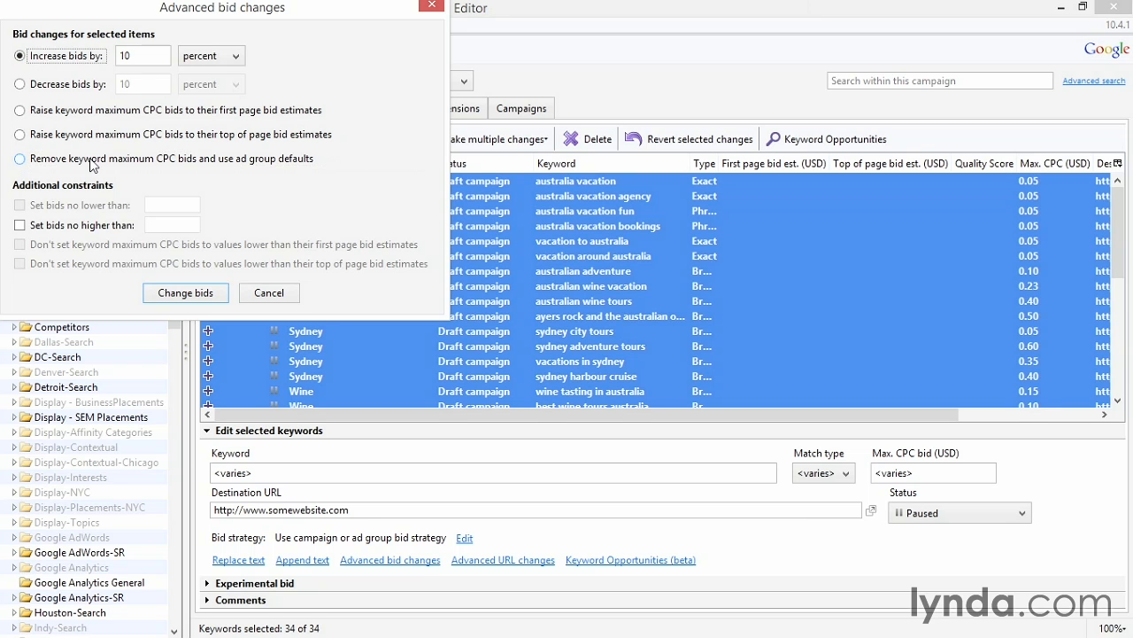
click(26, 227)
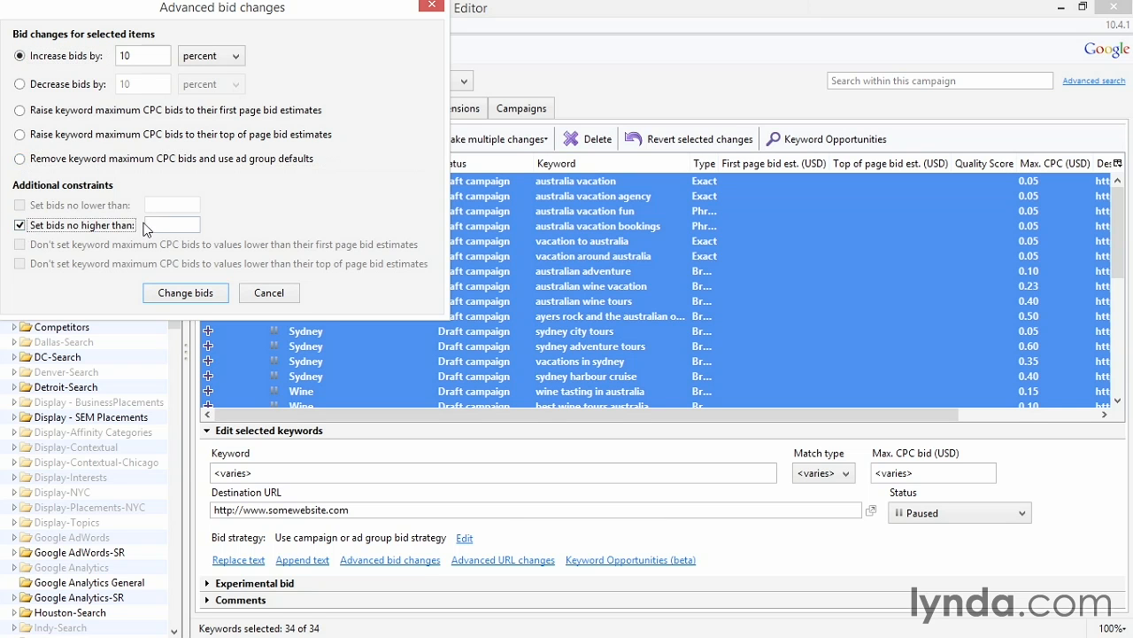
text(1.00)
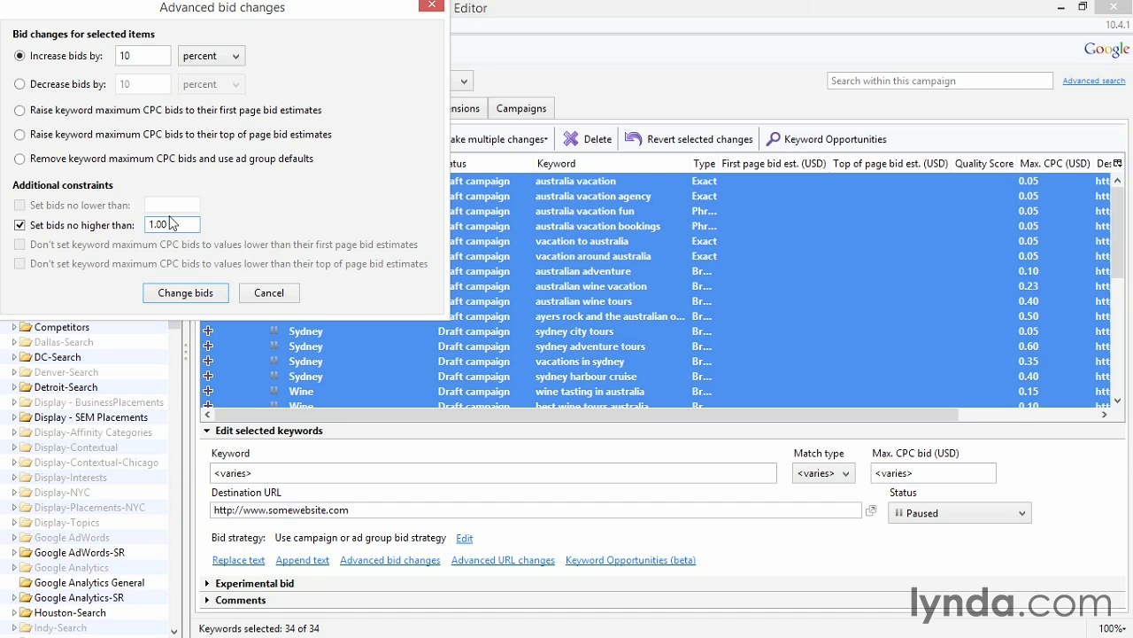